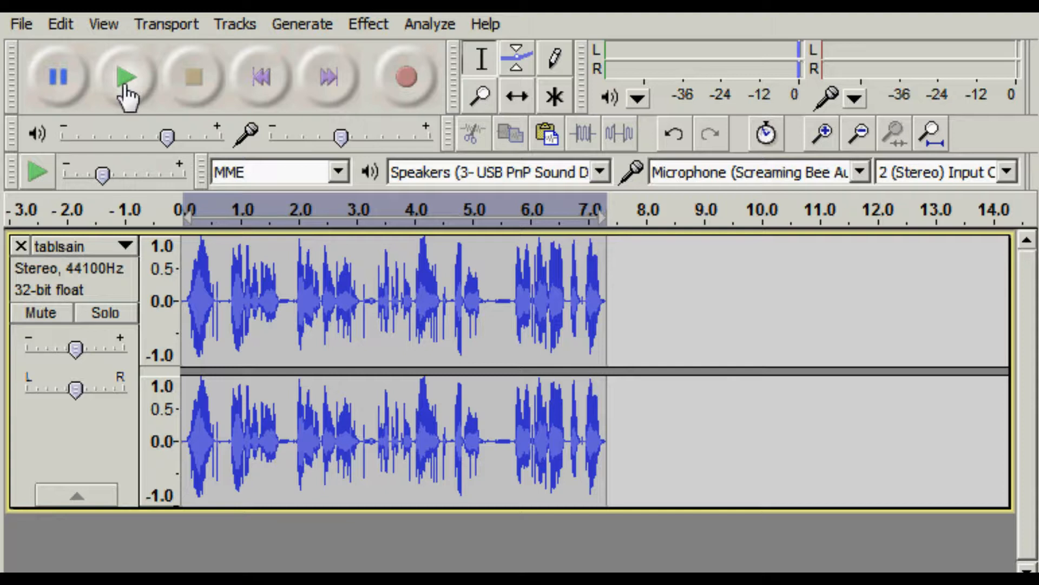
# Play the original tablsain recording and check the list of available effects
pyautogui.click(131, 93)
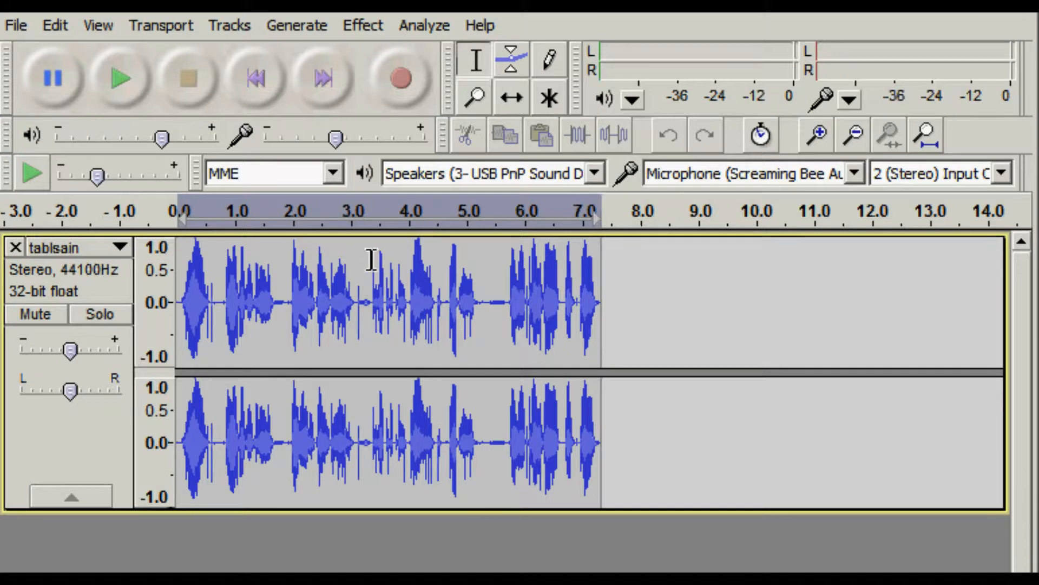
pyautogui.click(364, 27)
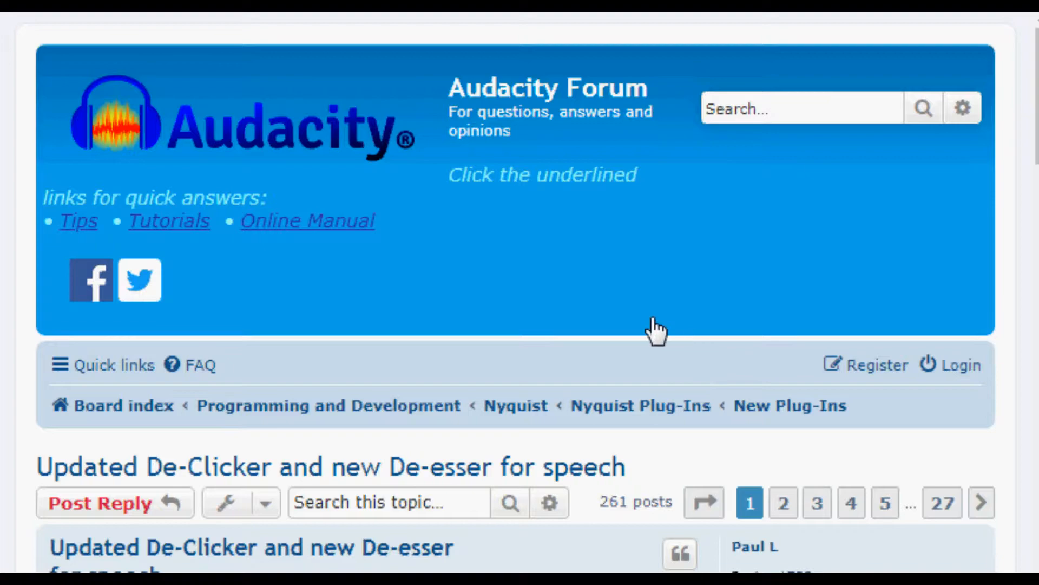
# Find the attachments in the Audacity Forum's De-Clicker and De-Esser post and download the DeClicker.ny plug-in file
pyautogui.scroll(-5, 456, 433)
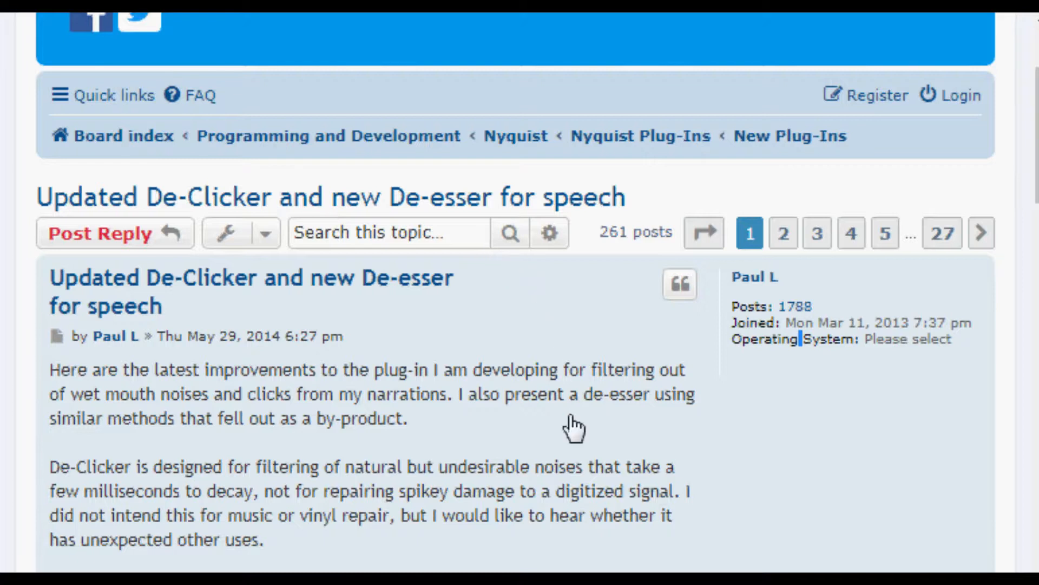
pyautogui.scroll(-1, 555, 441)
pyautogui.scroll(-15, 368, 292)
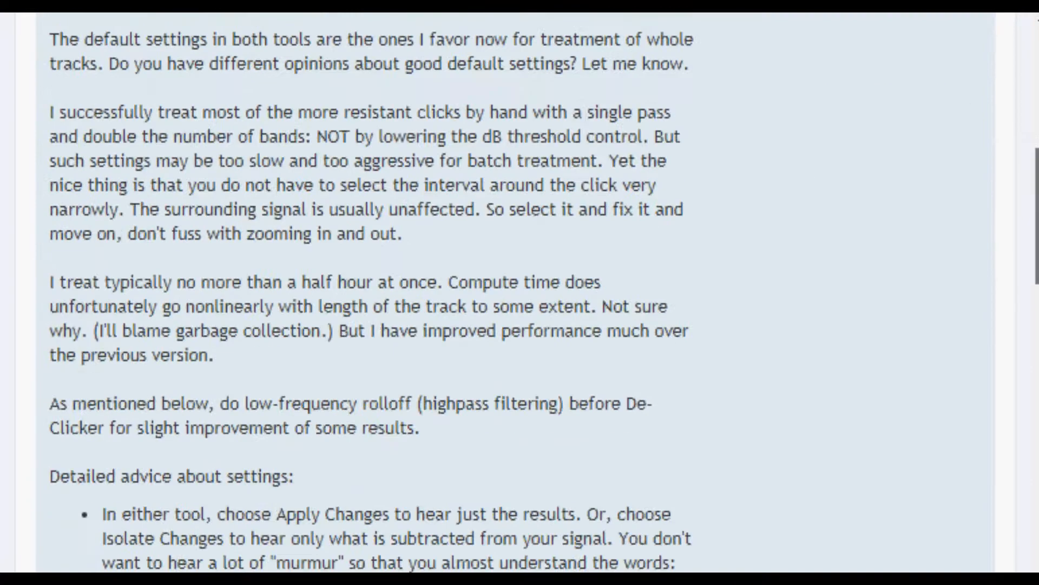
pyautogui.scroll(-10, 521, 292)
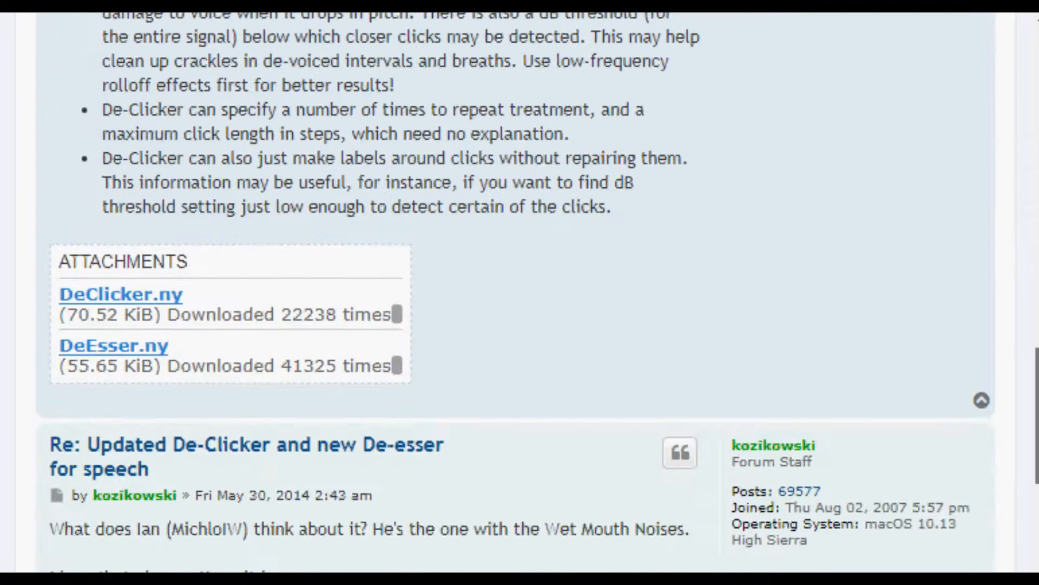
pyautogui.scroll(3, 519, 293)
pyautogui.scroll(-1, 520, 292)
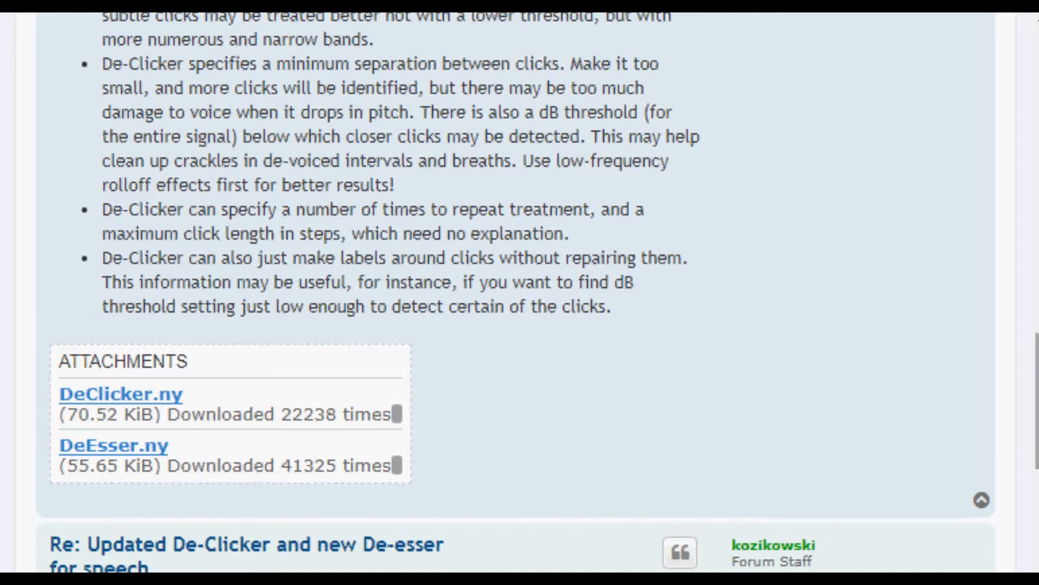
pyautogui.click(172, 415)
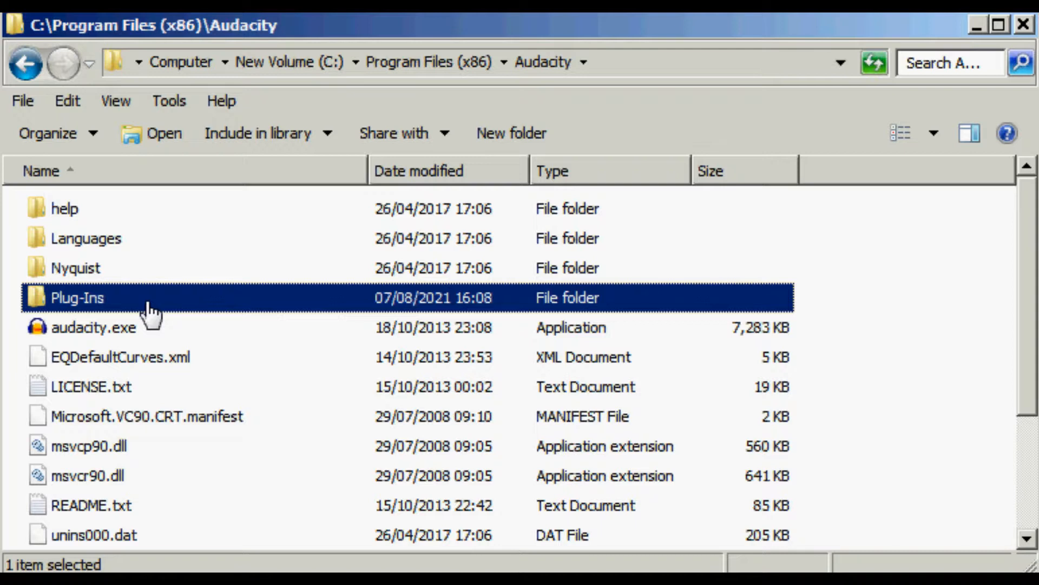
# Paste the copied plug-in file into Audacity's Plug-Ins folder, granting administrator permission for the copy
pyautogui.doubleClick(95, 302)
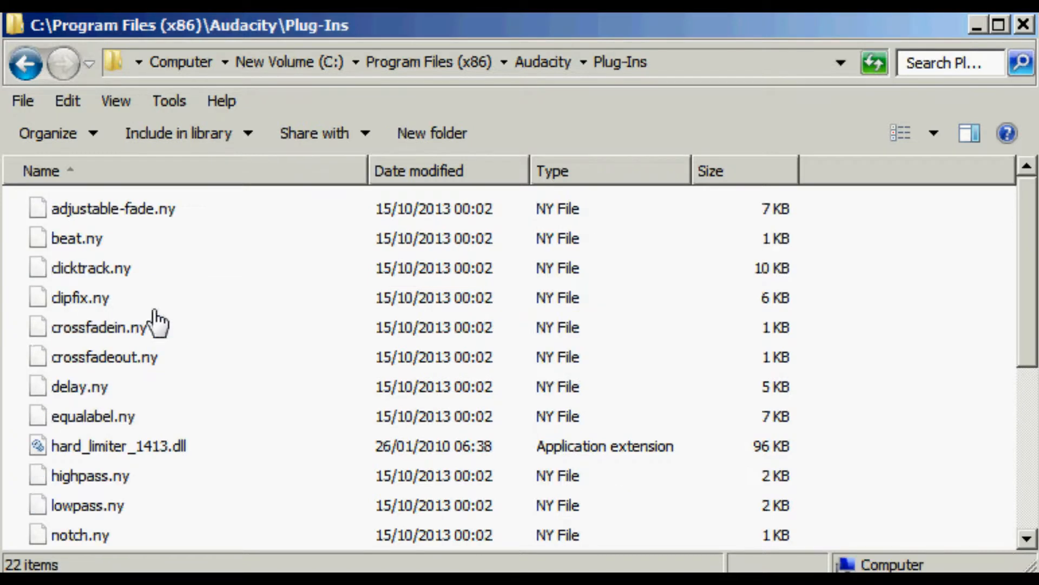
pyautogui.click(219, 391)
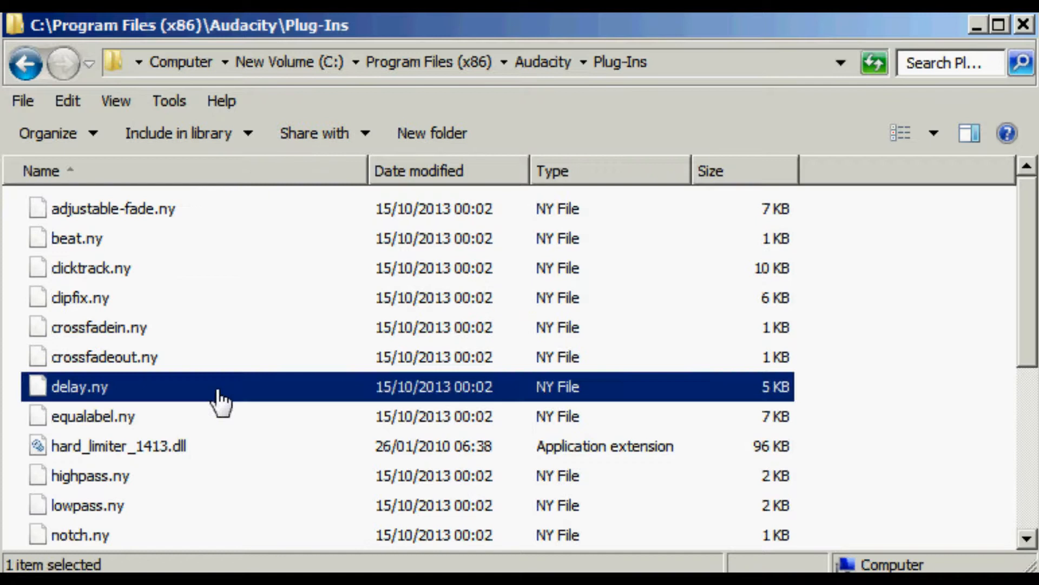
pyautogui.hotkey('ctrl', 'v')
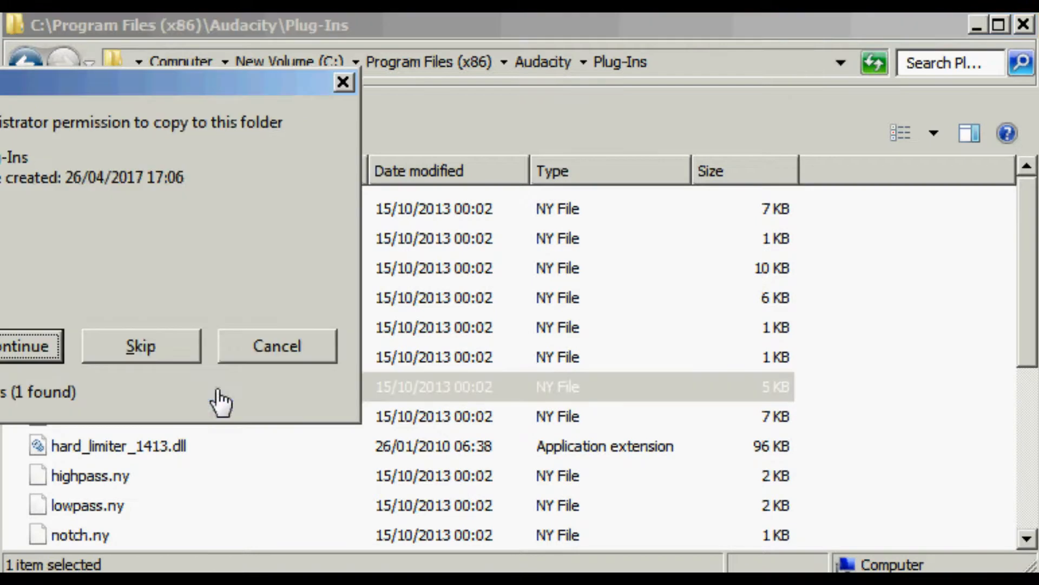
pyautogui.click(10, 349)
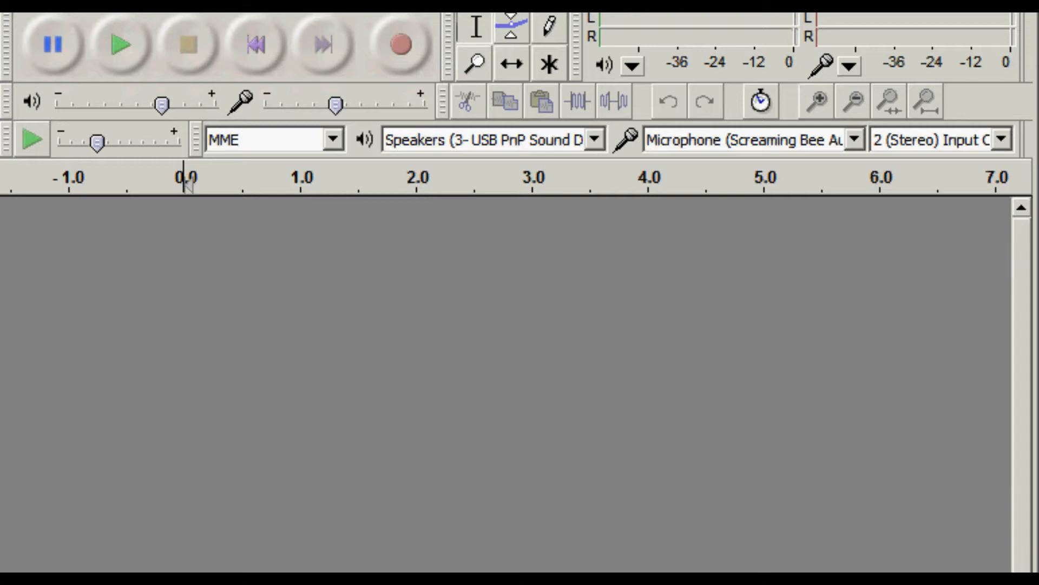
# Switch to Audacity, load the tablsain recording and open the newly installed De-Esser effect
pyautogui.click(14, 3)
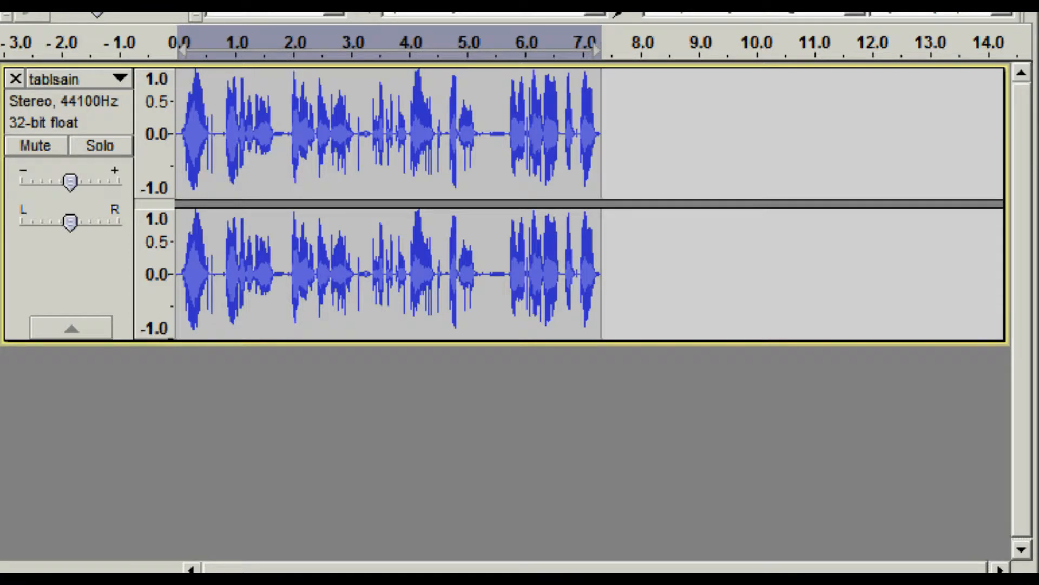
pyautogui.hotkey('alt', 'c')
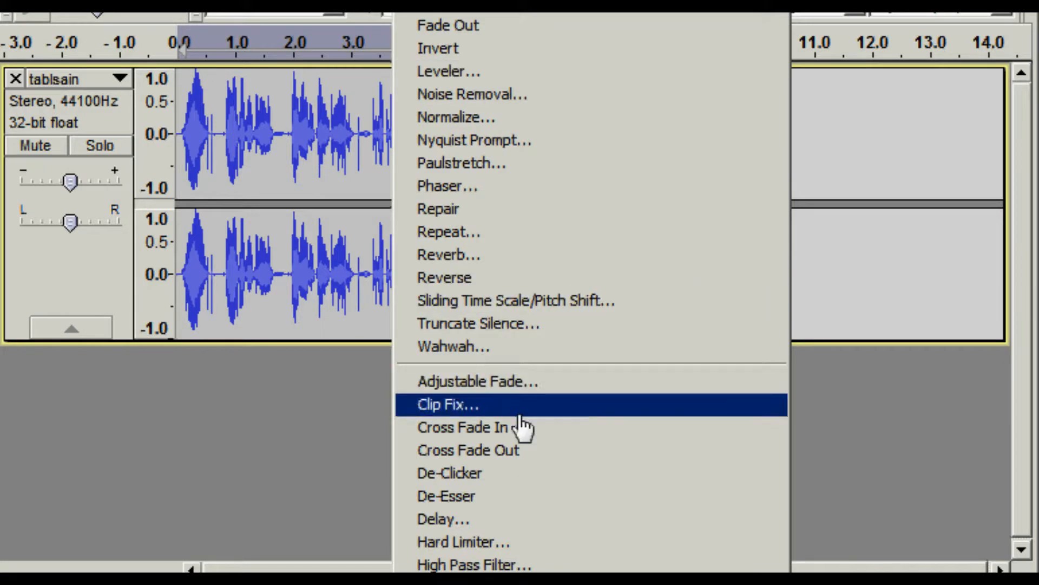
pyautogui.click(490, 504)
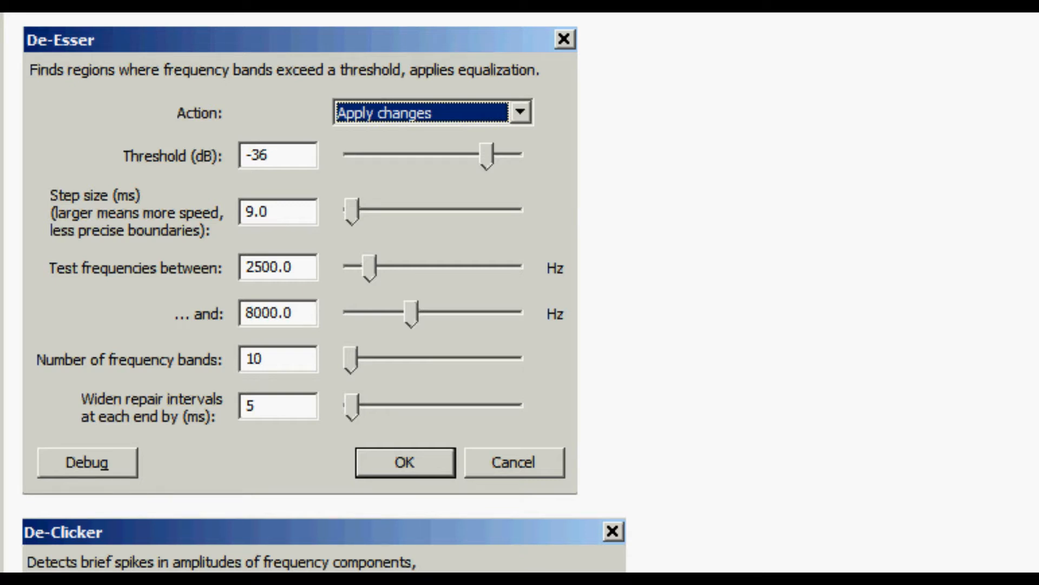
# Examine the reference images of the De-Esser and De-Clicker settings
pyautogui.scroll(-2, 520, 293)
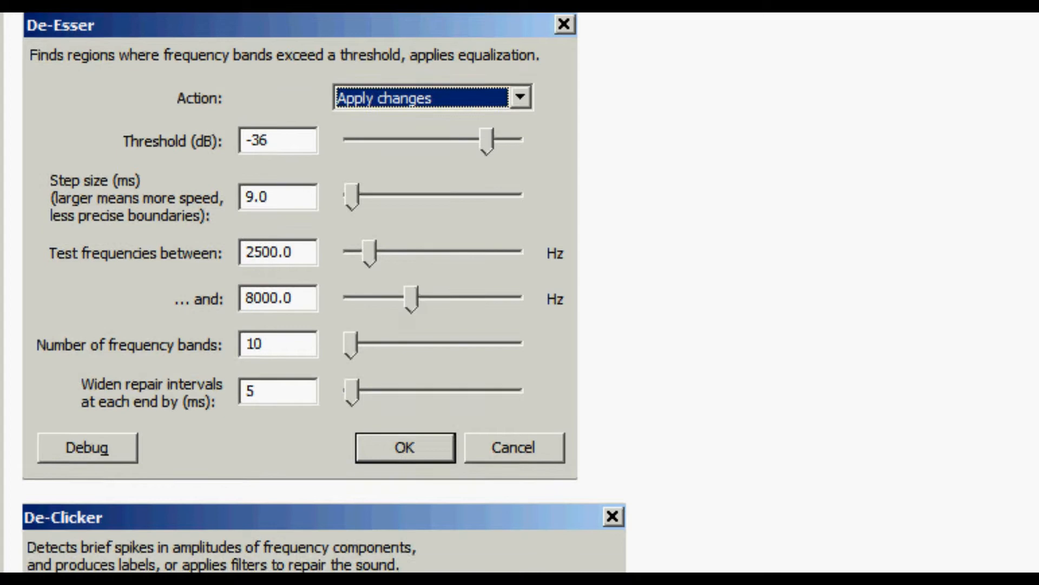
pyautogui.scroll(-8, 324, 293)
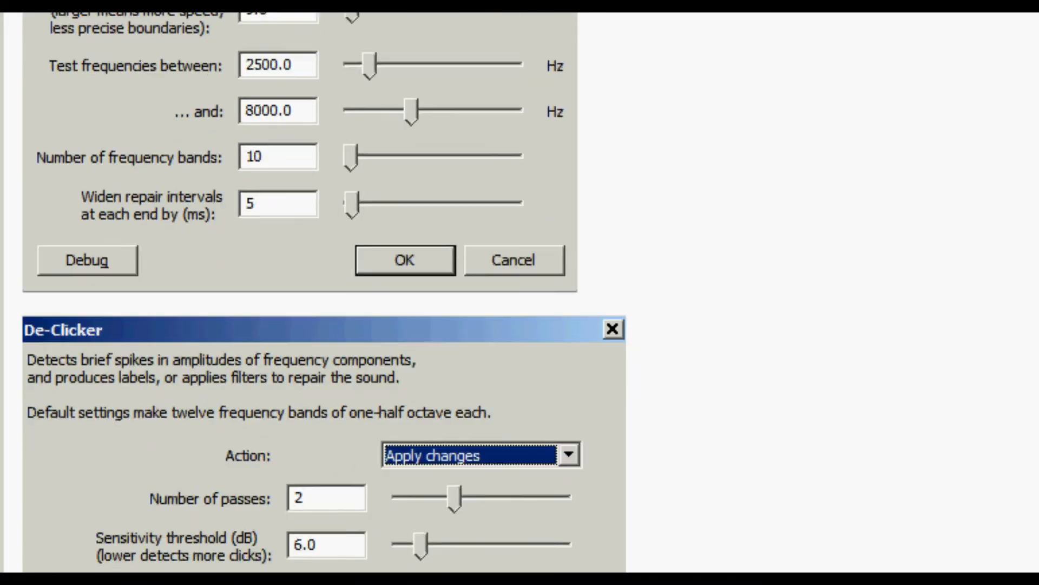
pyautogui.scroll(-1, 323, 292)
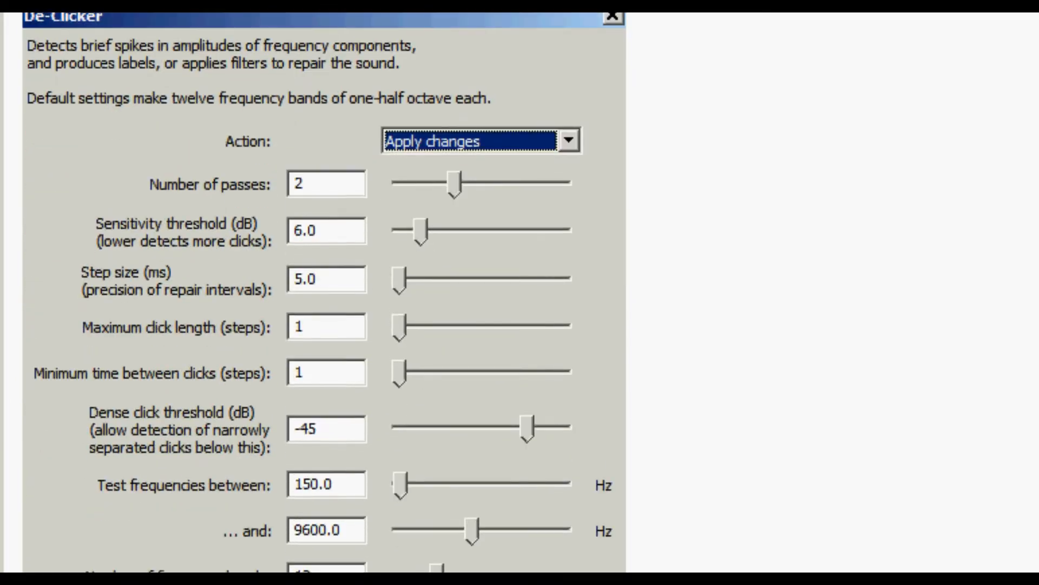
pyautogui.scroll(1, 325, 293)
pyautogui.scroll(-1, 324, 292)
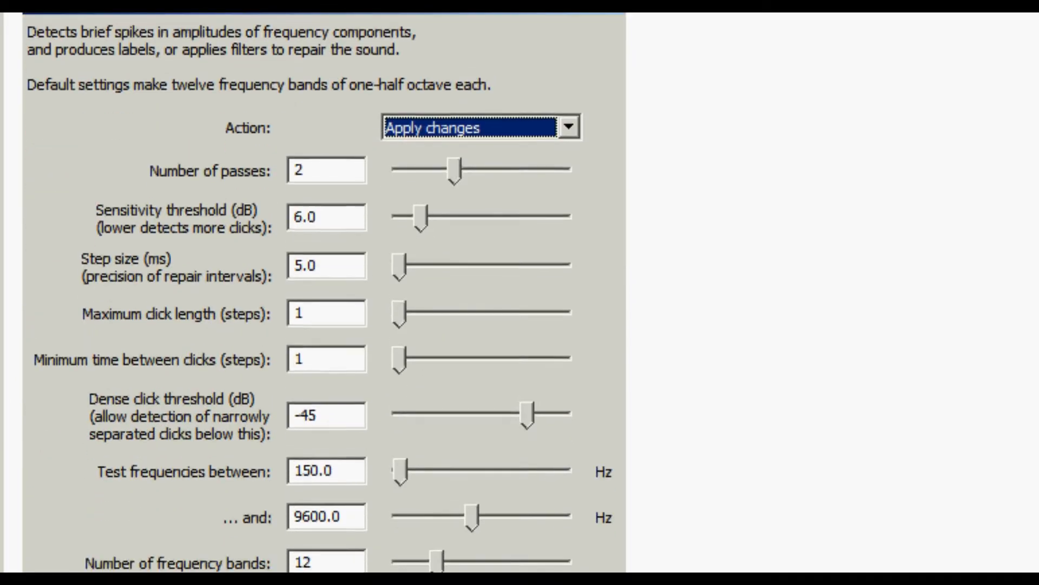
pyautogui.scroll(-4, 325, 293)
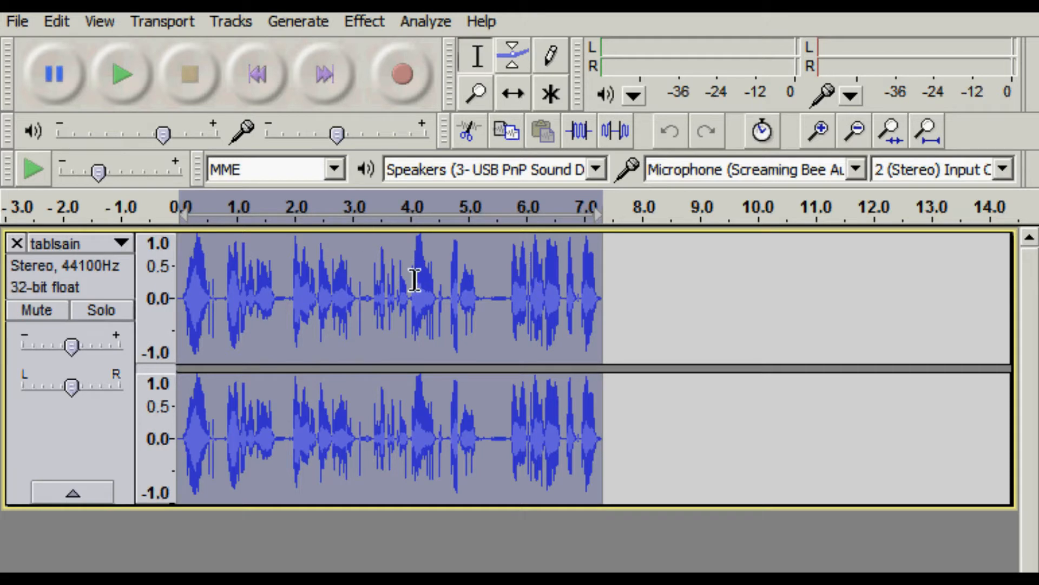
# Apply the De-Esser to the whole selected track with a step size of 9.0 ms and a threshold of -36 dB, and play the result
pyautogui.click(365, 25)
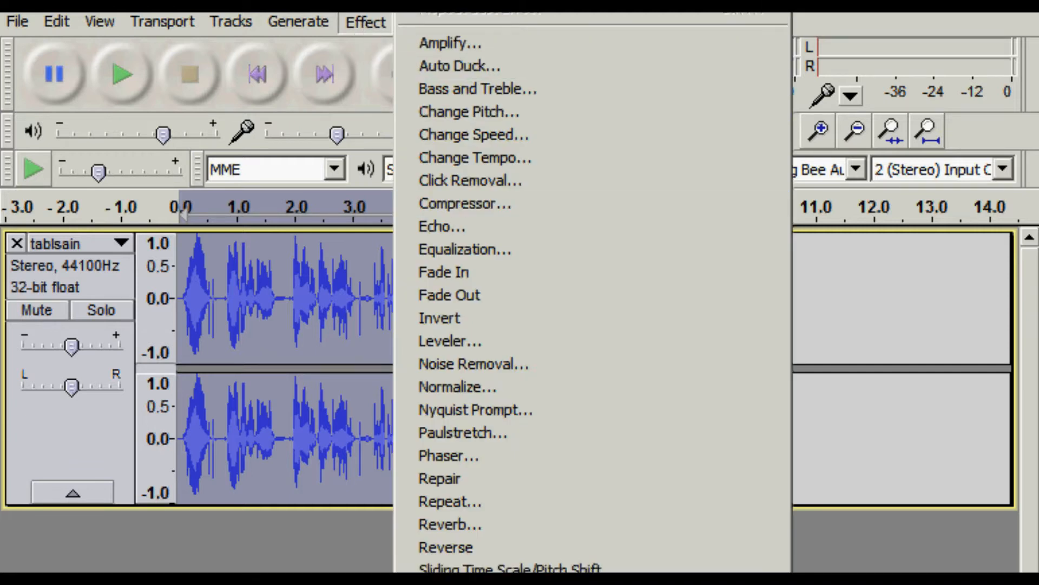
pyautogui.click(567, 572)
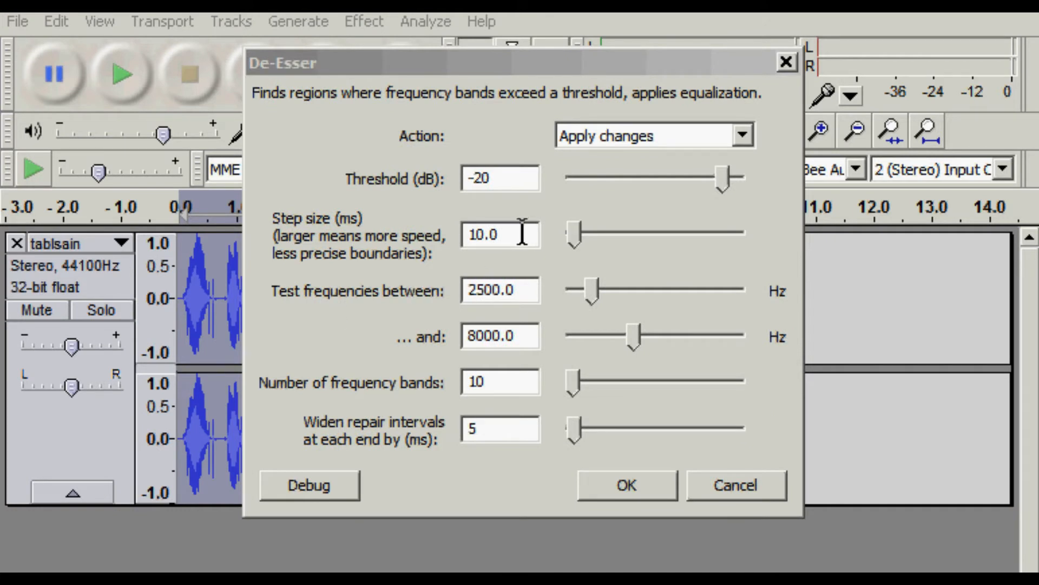
pyautogui.moveTo(522, 235); pyautogui.dragTo(430, 232)
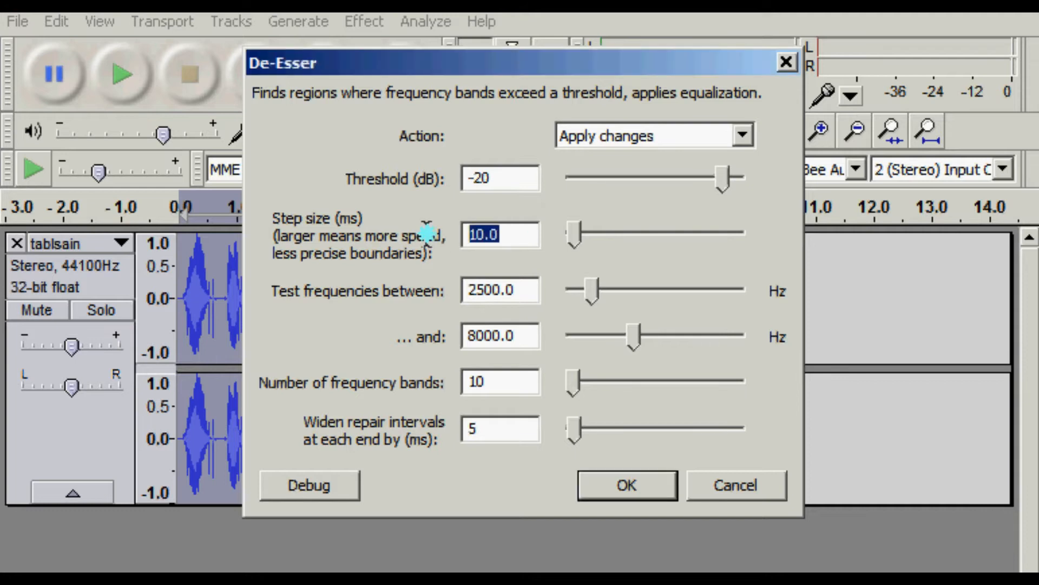
pyautogui.write('9.0')
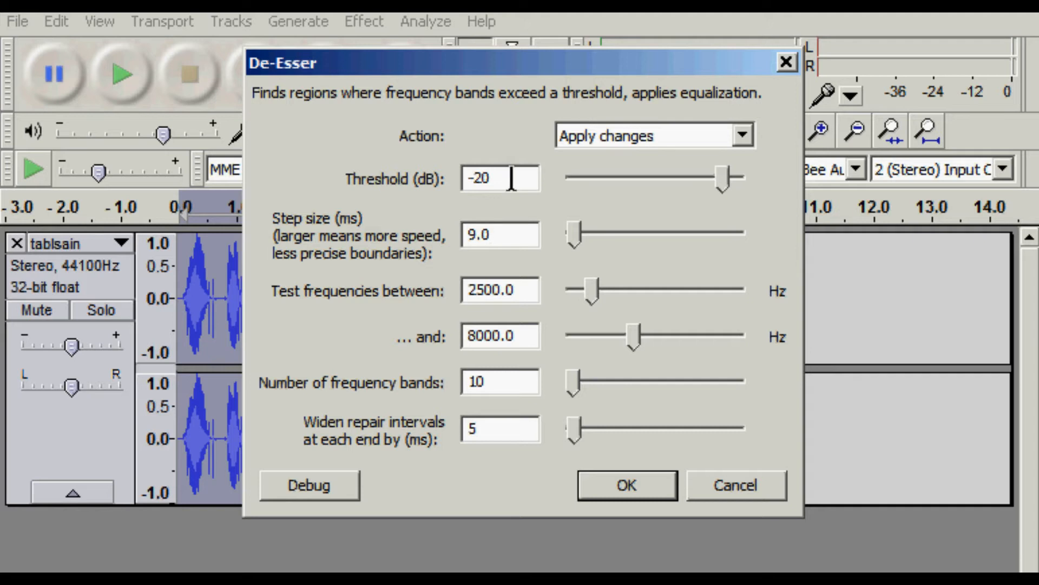
pyautogui.moveTo(515, 178); pyautogui.dragTo(456, 176)
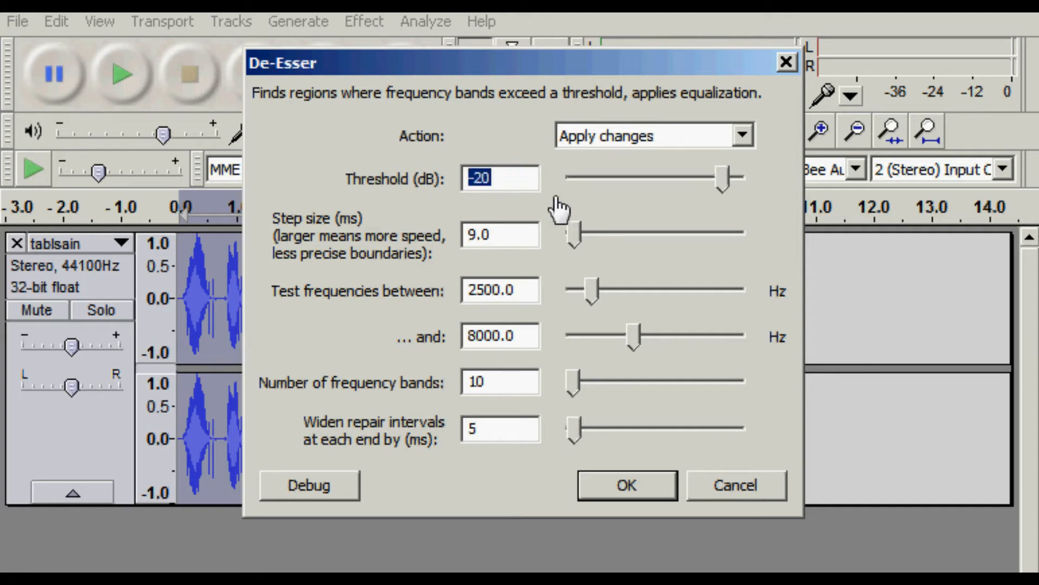
pyautogui.write('-36')
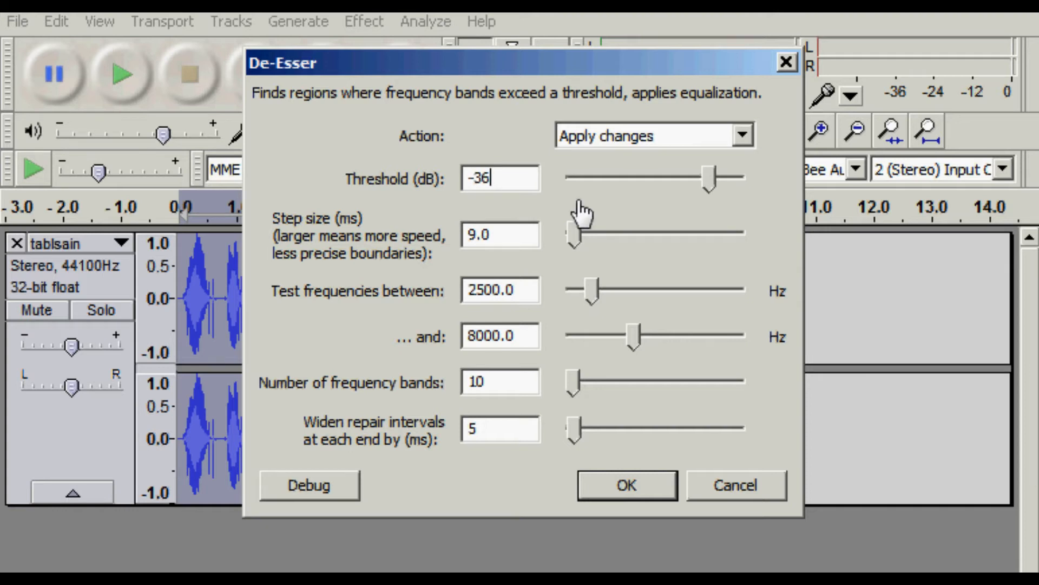
pyautogui.click(596, 492)
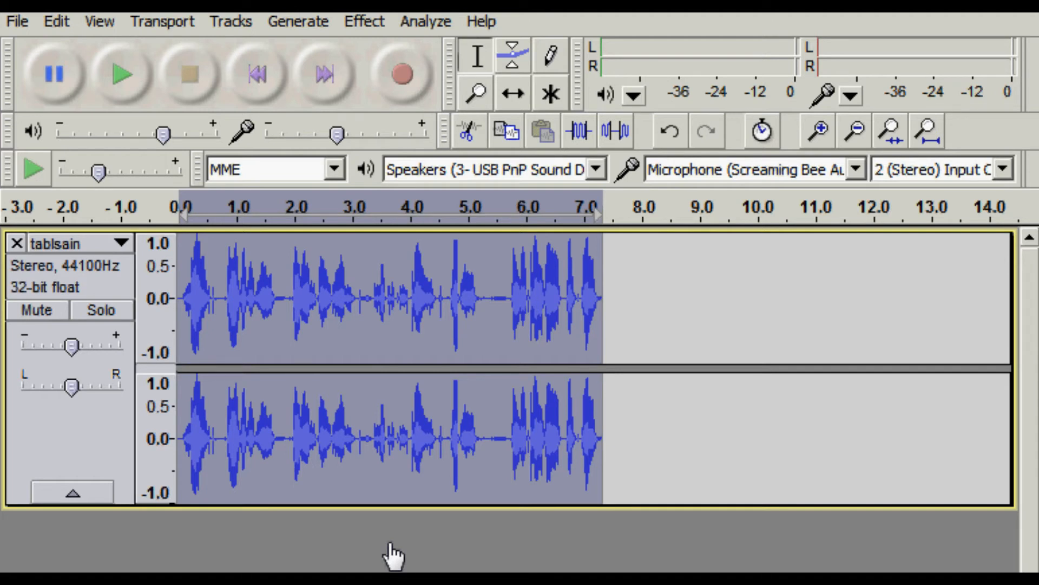
pyautogui.click(118, 80)
# Apply the De-Clicker with maximum click length 1 step and minimum time between clicks 1 step, and play the result
pyautogui.click(365, 21)
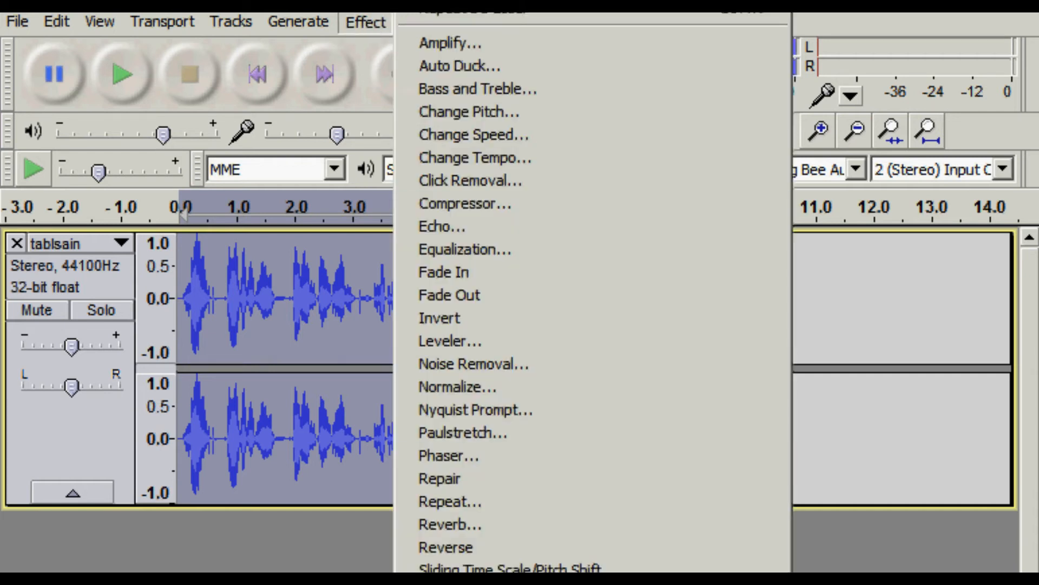
pyautogui.click(488, 572)
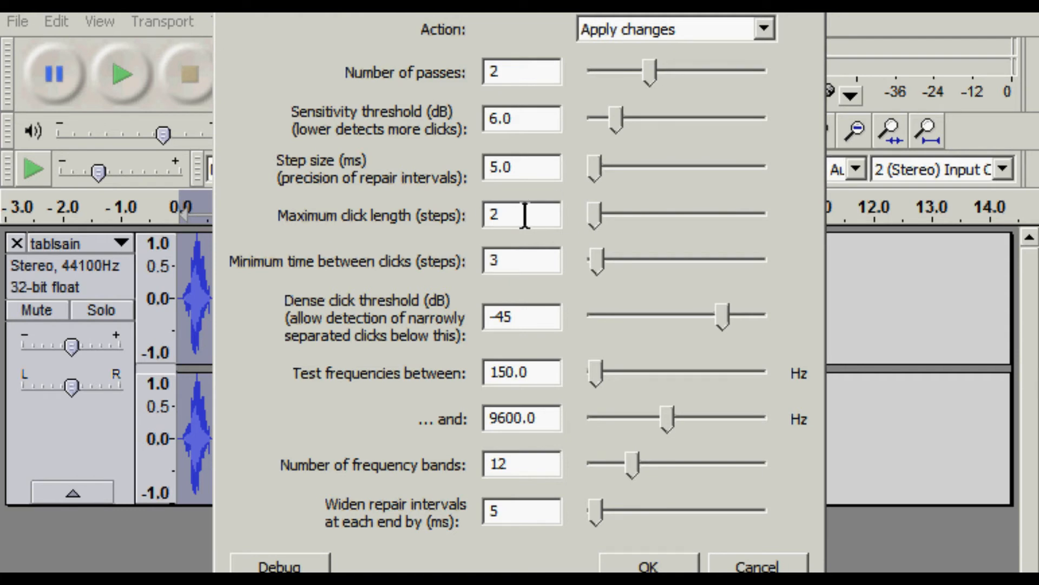
pyautogui.moveTo(525, 216); pyautogui.dragTo(476, 210)
pyautogui.write('1')
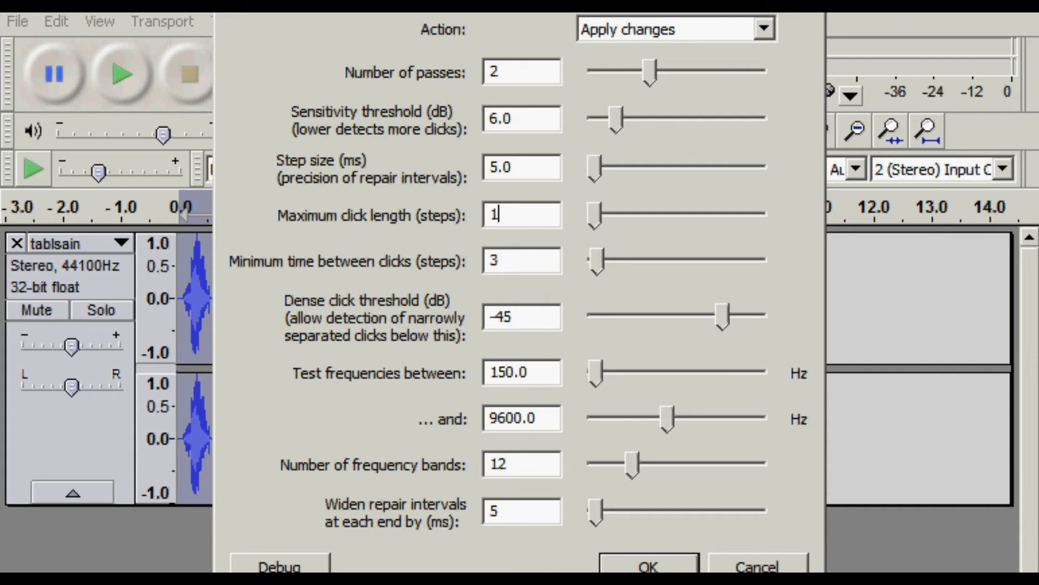
pyautogui.doubleClick(525, 257)
pyautogui.write('1')
pyautogui.click(672, 566)
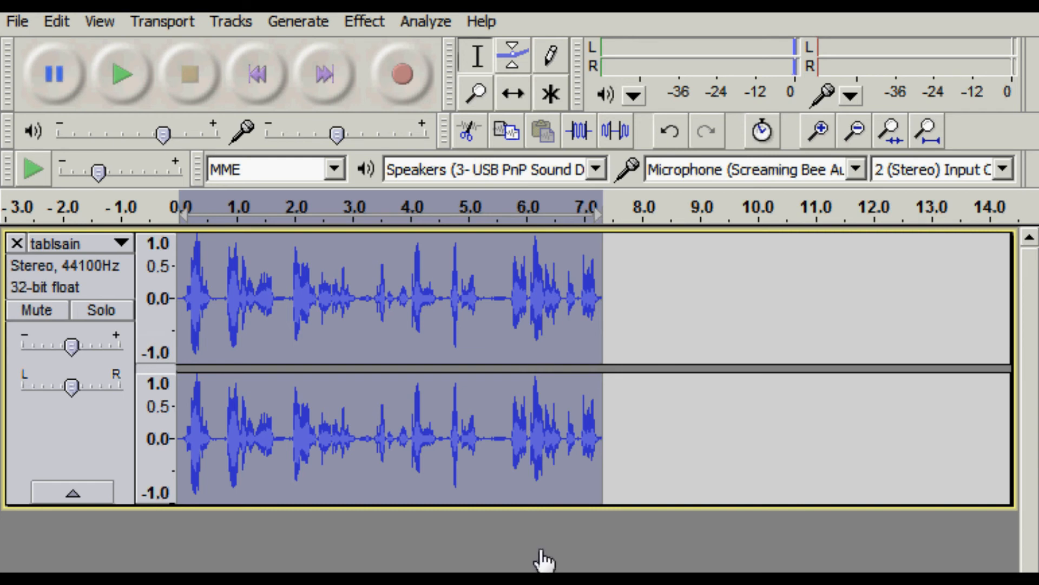
pyautogui.click(130, 81)
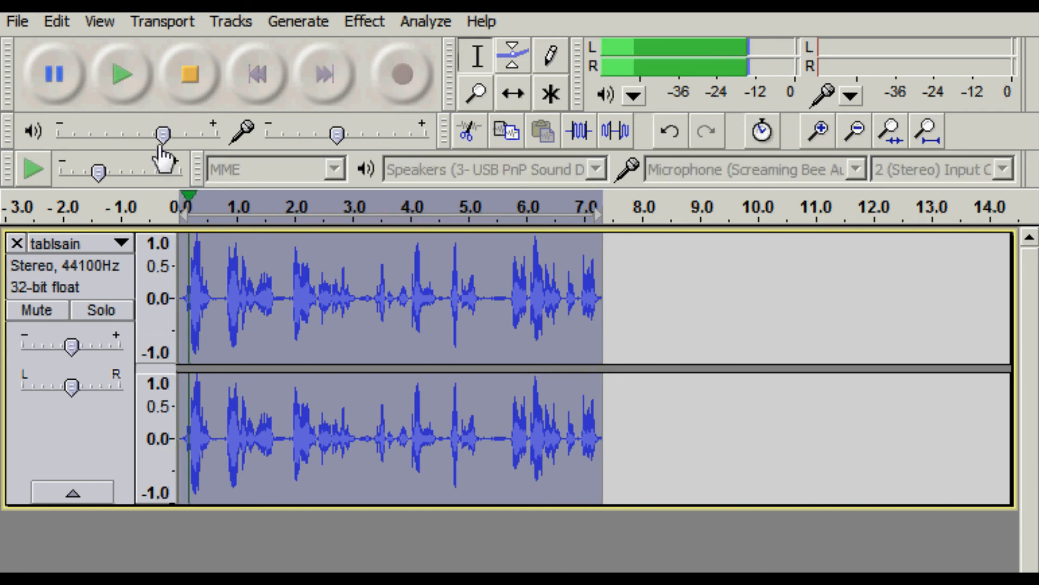